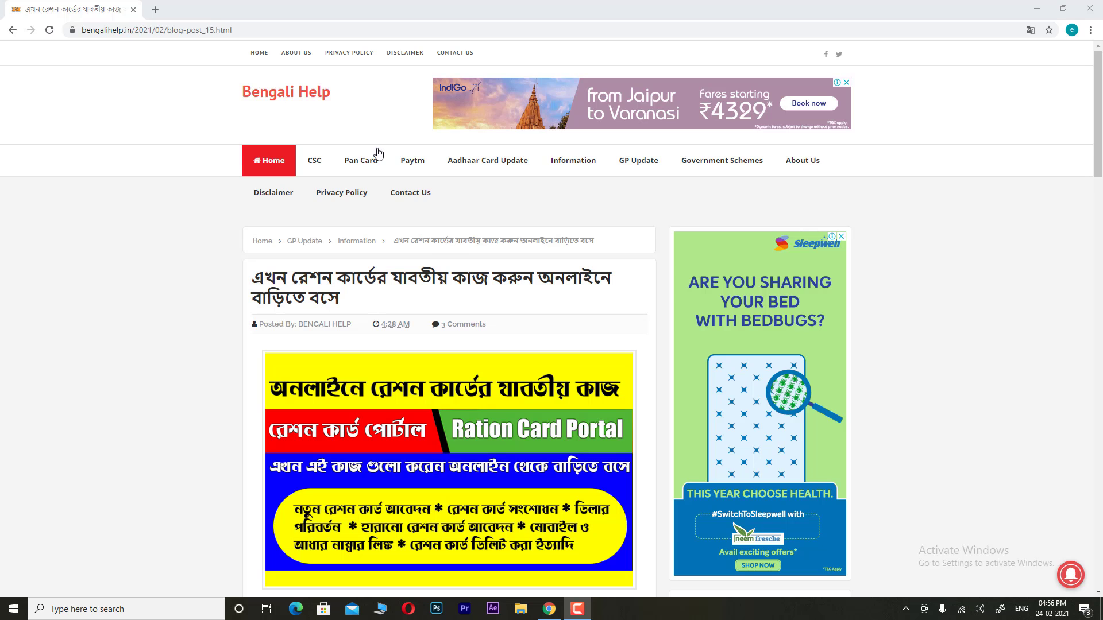
Scroll the Bengali Help post to 'Ration Card Portal Login' and open it in a new tab.
{"action": "left_click_drag", "start_coordinate": [85, 30], "coordinate": [125, 31]}
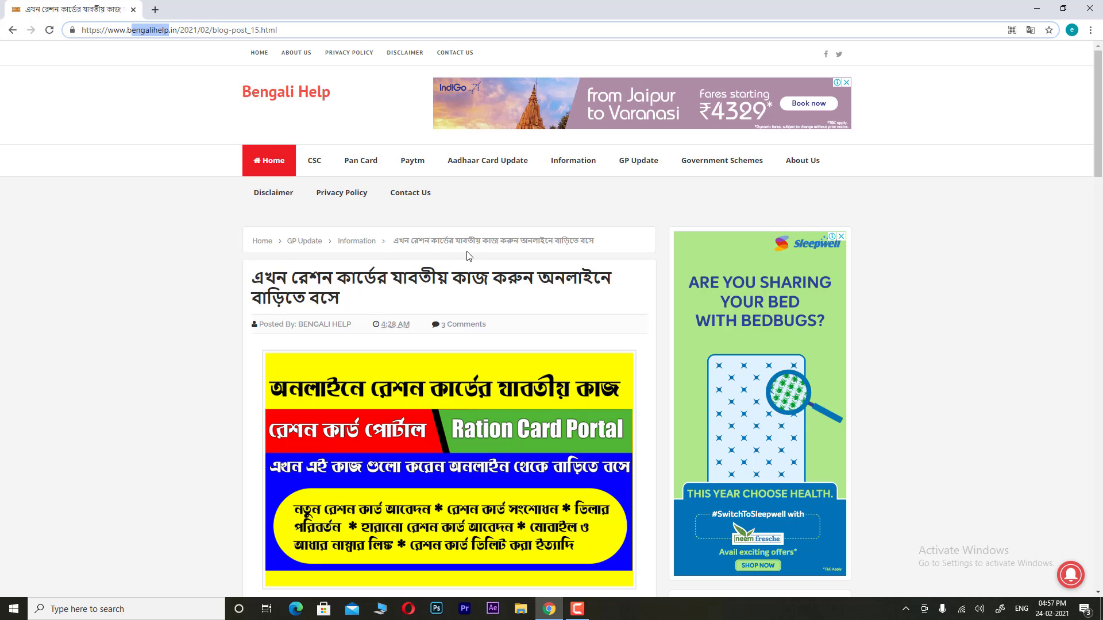
{"action": "scroll", "coordinate": [475, 278], "scroll_direction": "down", "scroll_amount": 2}
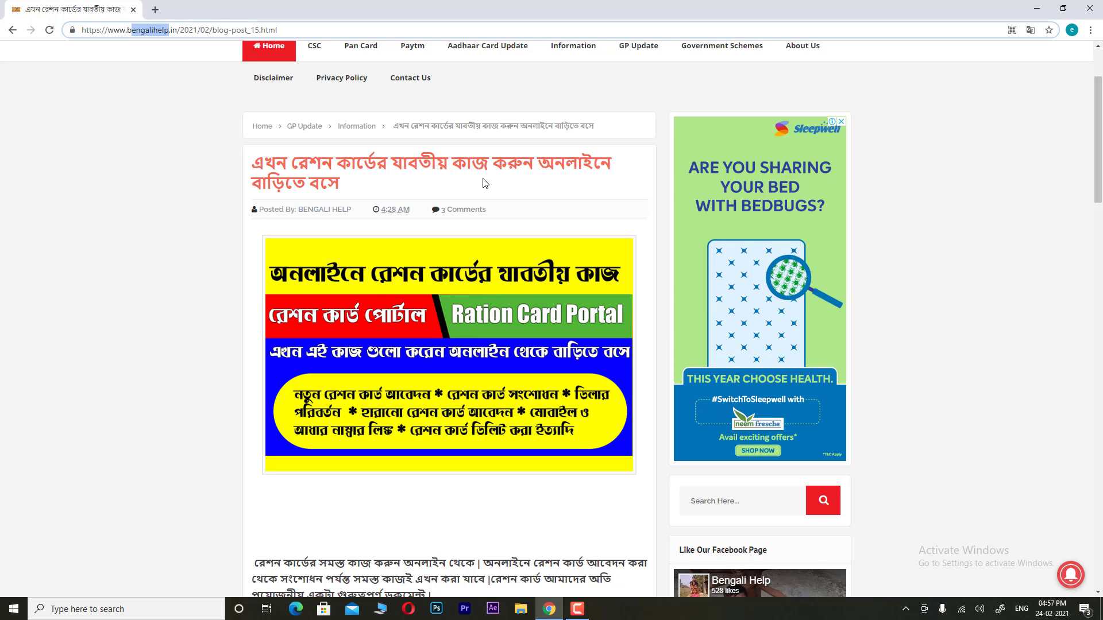
{"action": "scroll", "coordinate": [485, 182], "scroll_direction": "down", "scroll_amount": 2}
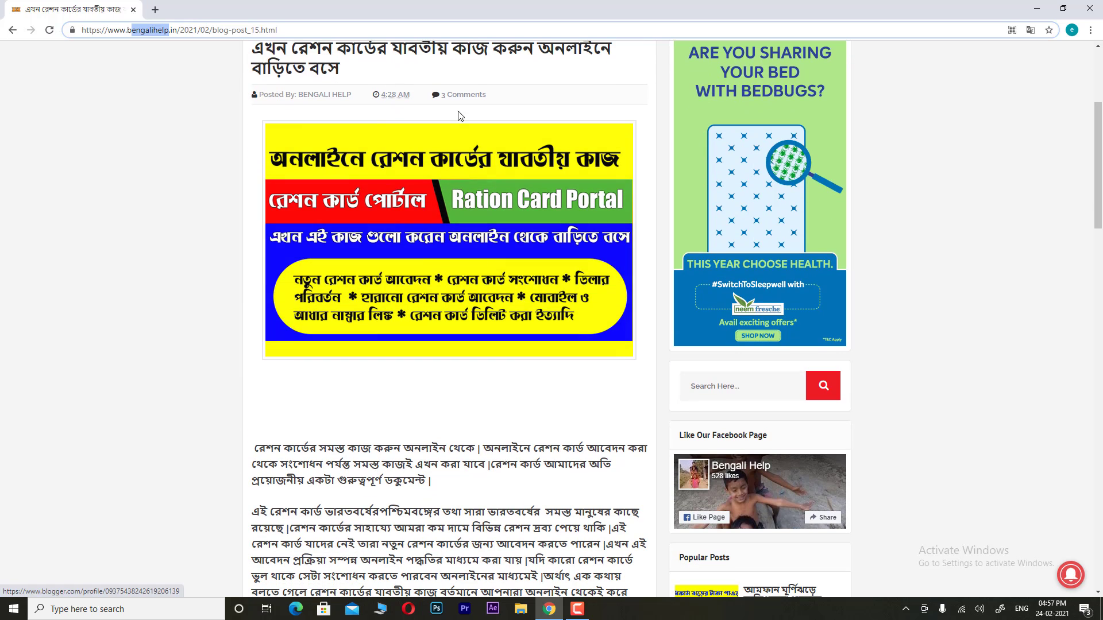
{"action": "scroll", "coordinate": [492, 343], "scroll_direction": "down", "scroll_amount": 8}
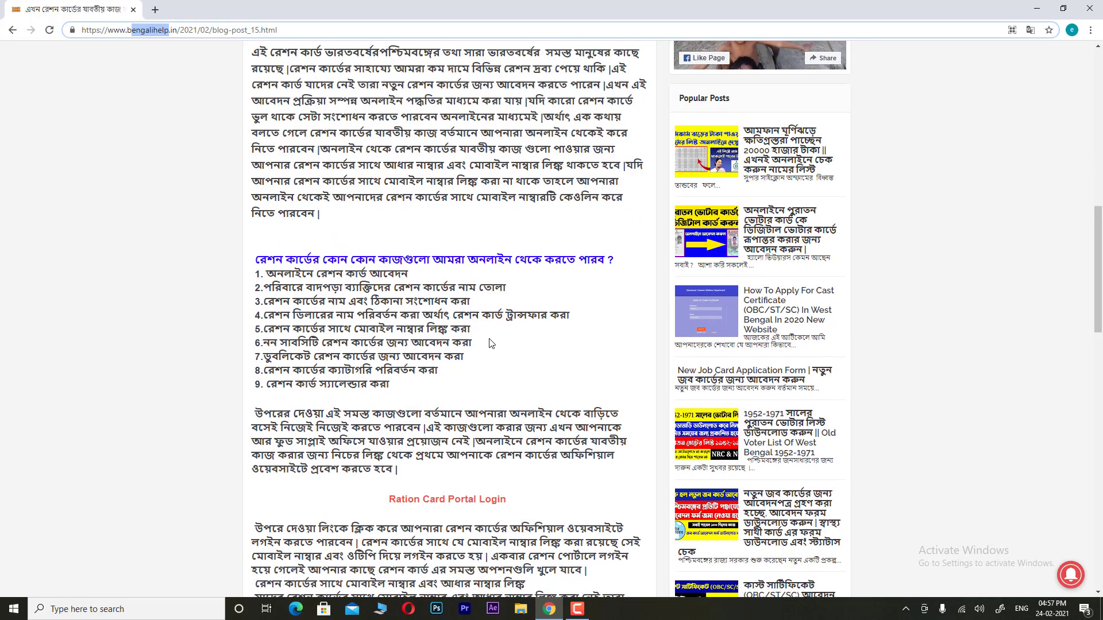
{"action": "scroll", "coordinate": [491, 343], "scroll_direction": "down", "scroll_amount": 3}
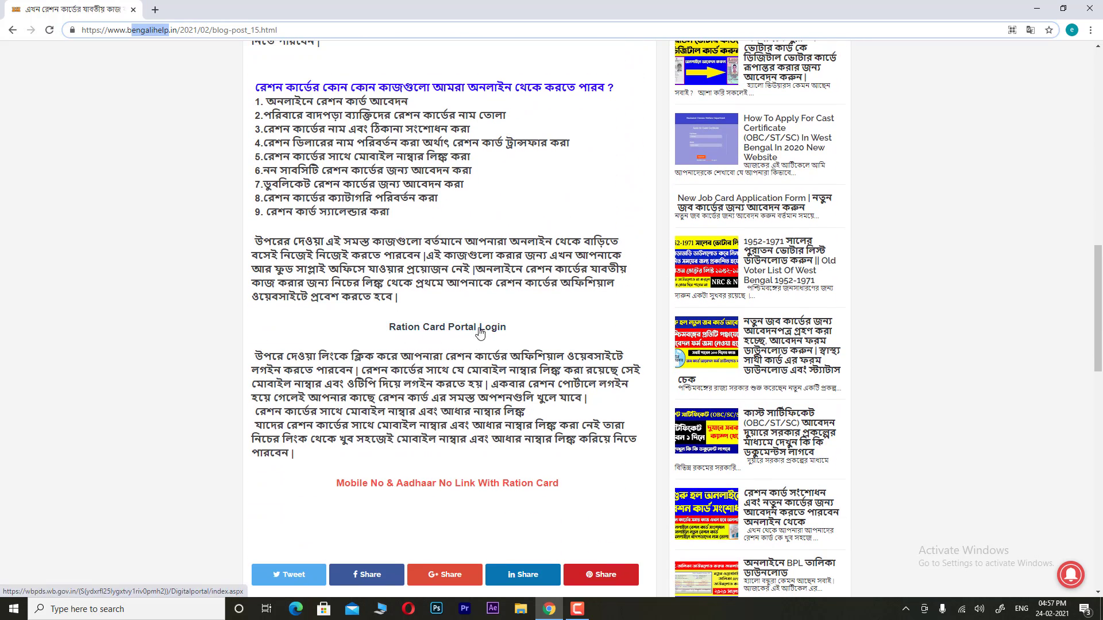
{"action": "left_click", "coordinate": [439, 332]}
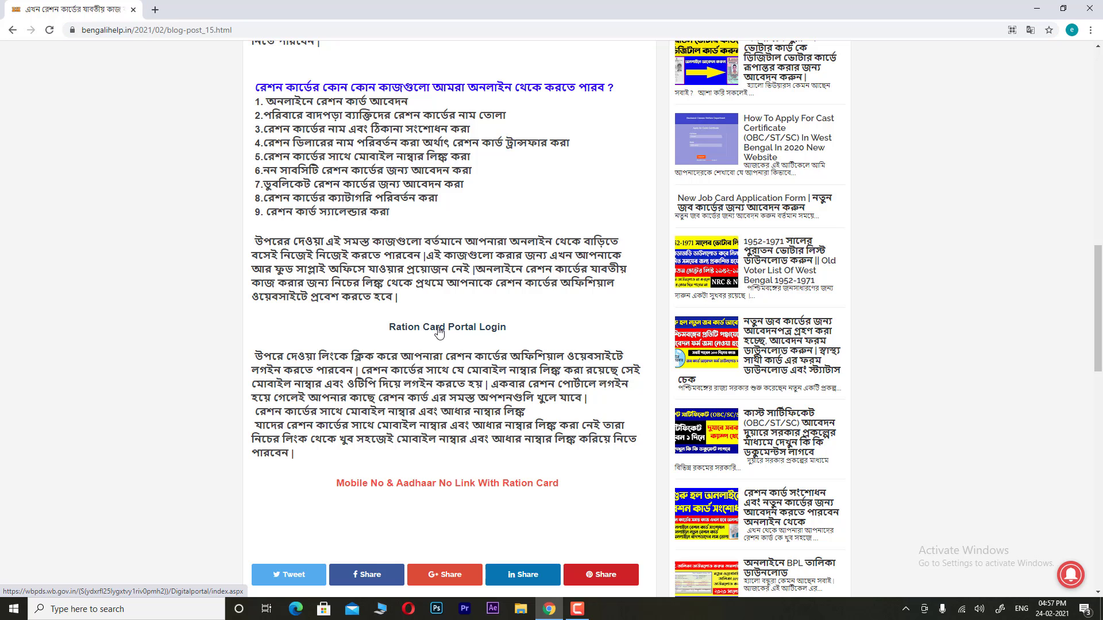
{"action": "right_click", "coordinate": [439, 332]}
{"action": "left_click", "coordinate": [454, 339]}
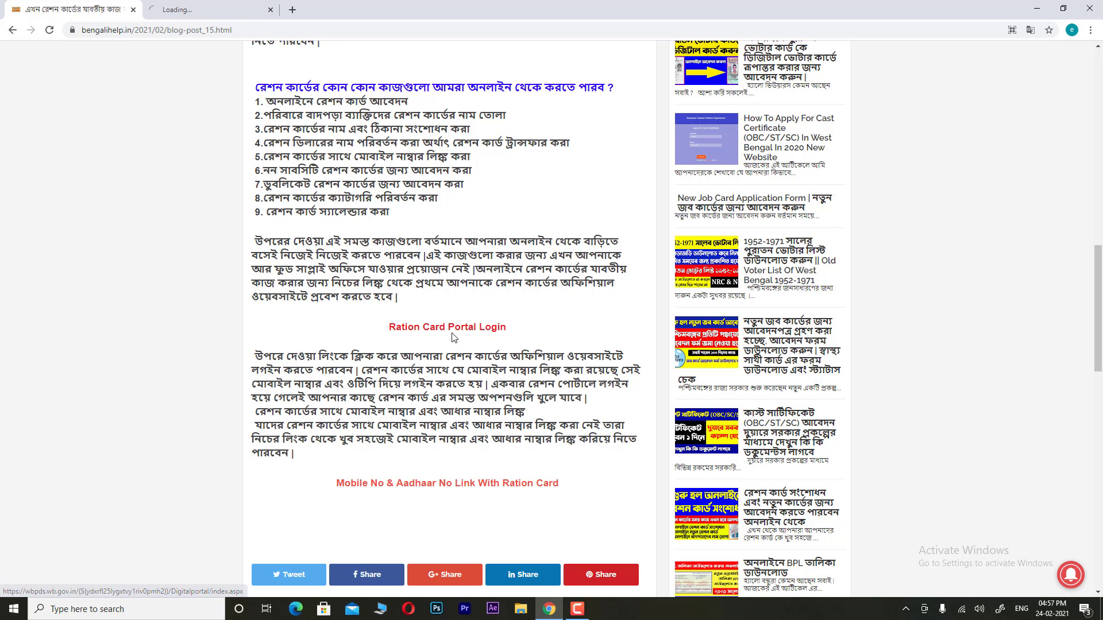
On the DIGITAL CARD tab, enter the applicant's mobile number and request a GET OTP.
{"action": "left_click", "coordinate": [193, 7]}
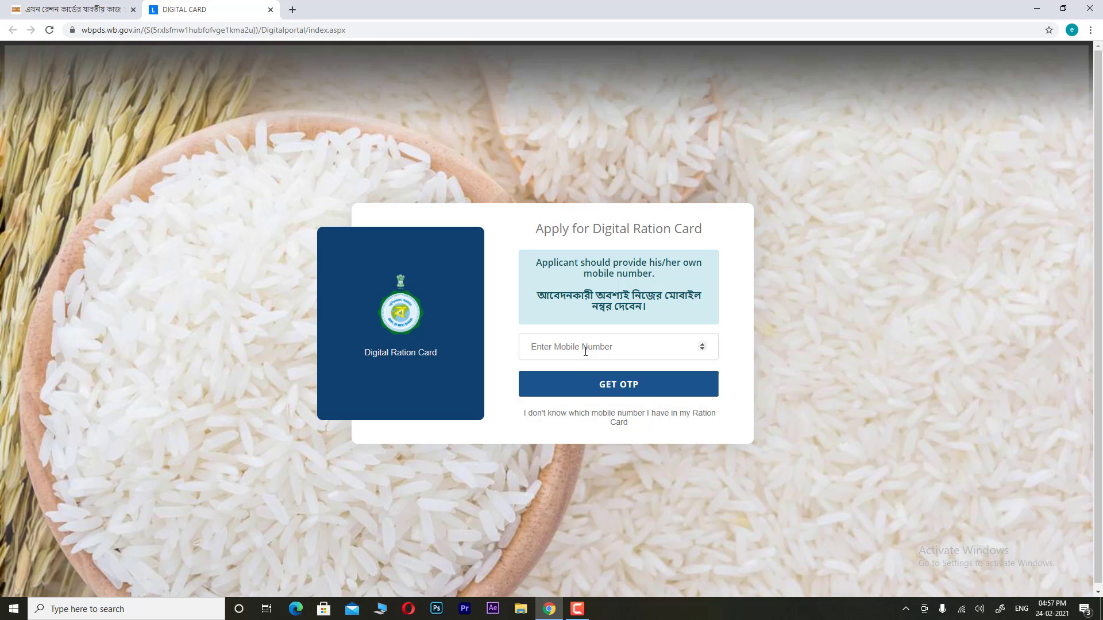
{"action": "type", "text": "98"}
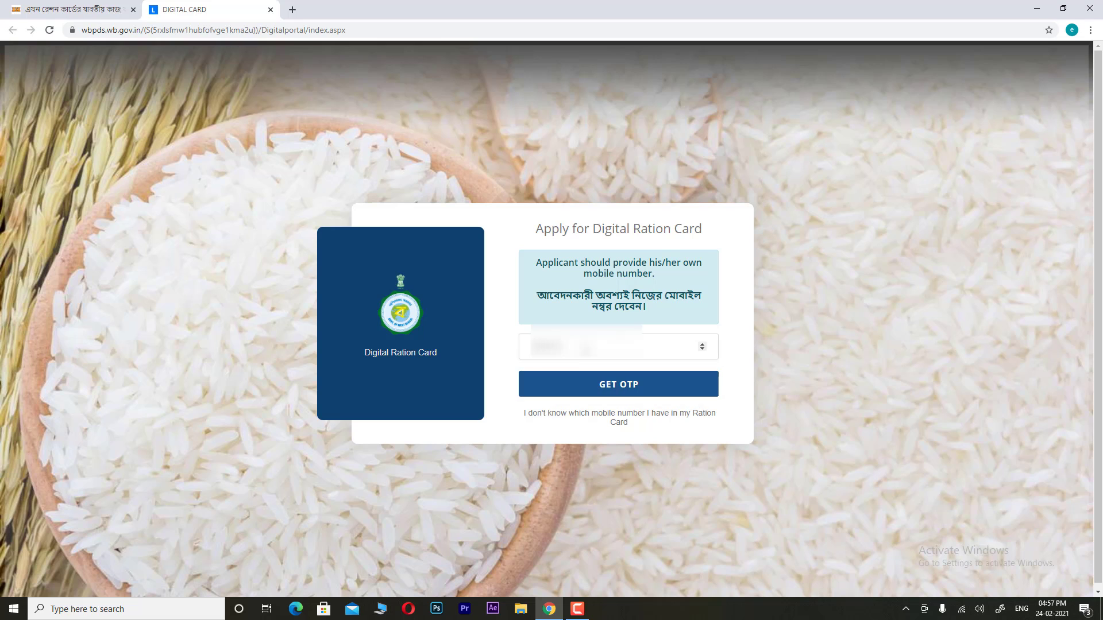
{"action": "type", "text": "00"}
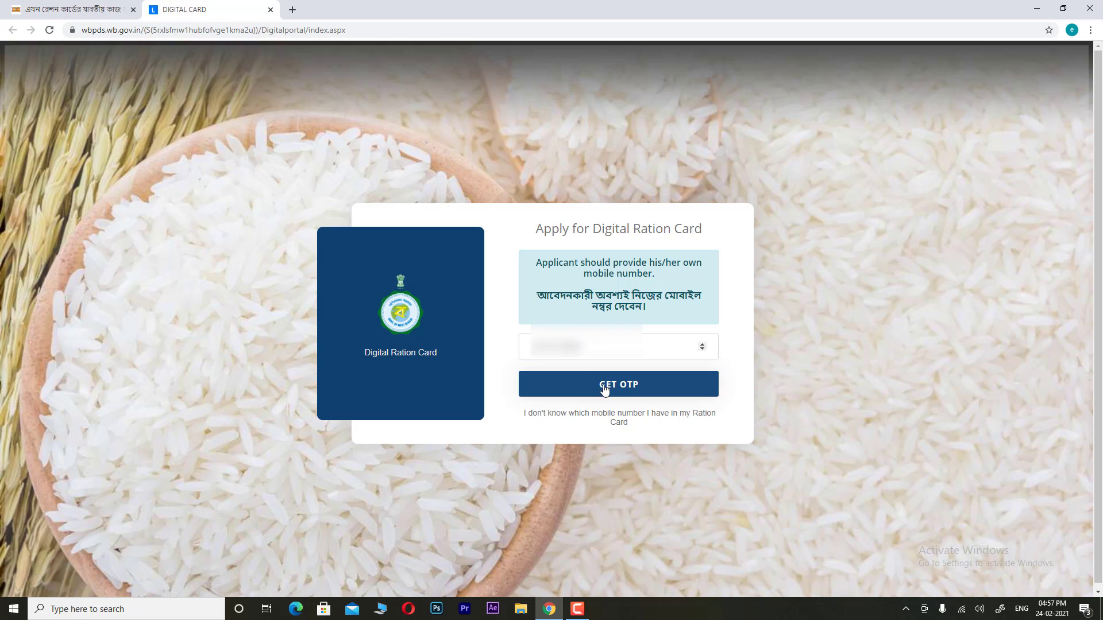
{"action": "left_click", "coordinate": [604, 388]}
Type the OTP received by SMS into the Enter OTP field.
{"action": "left_click", "coordinate": [570, 369]}
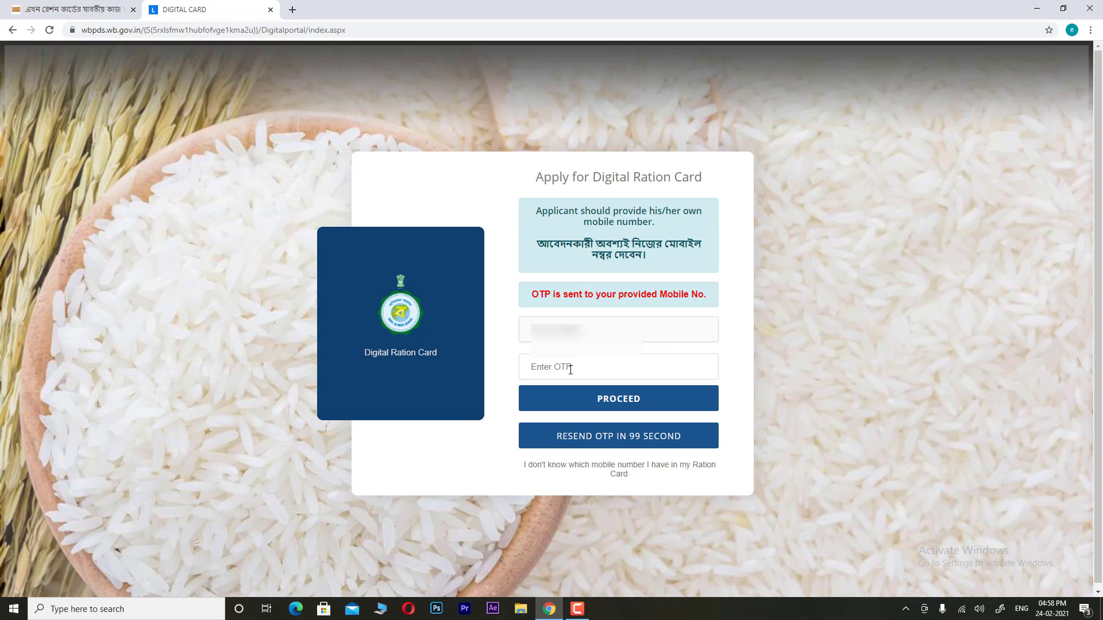
Sign in with PROCEED and expand Dashboard to list services like Apply for Duplicate Card.
{"action": "left_click", "coordinate": [611, 402]}
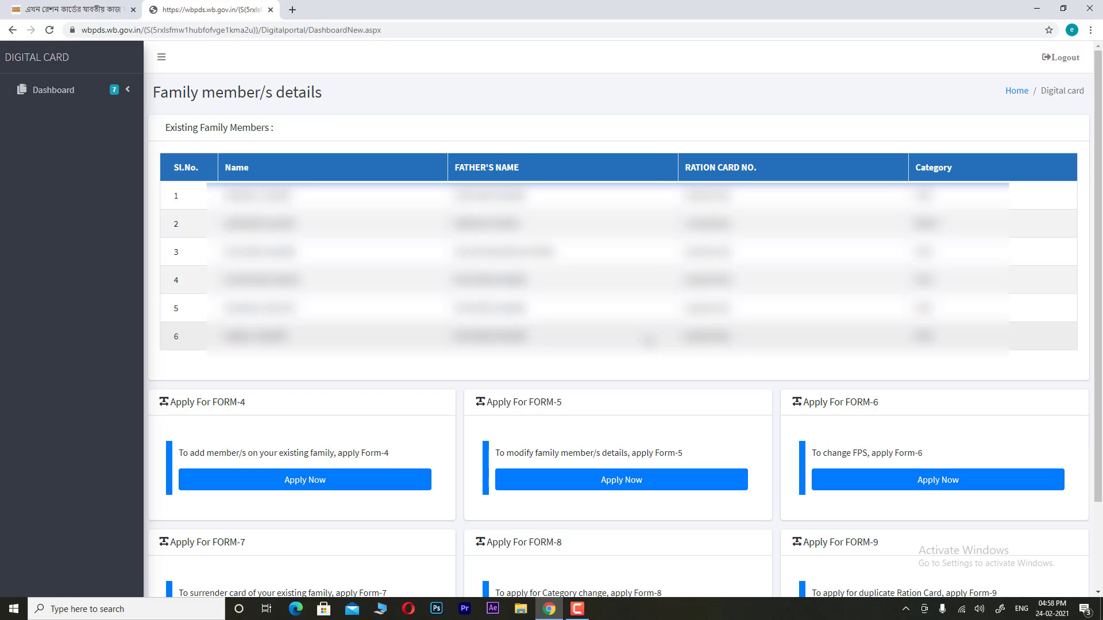
{"action": "left_click", "coordinate": [130, 95]}
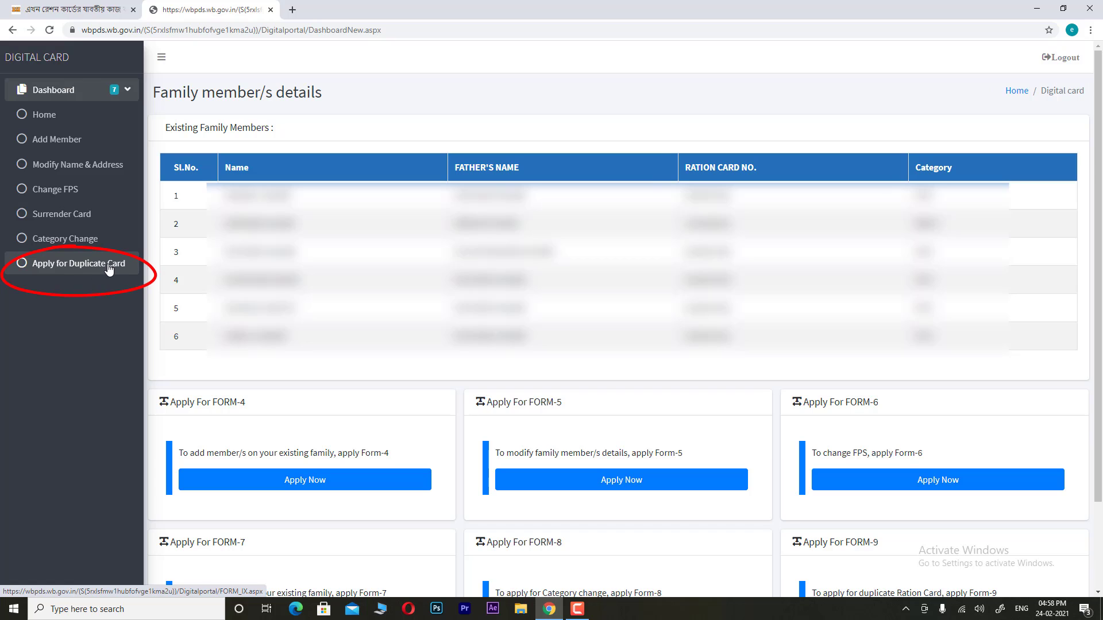
In Apply for Duplicate Card, select the sixth existing family member and go NEXT.
{"action": "left_click", "coordinate": [70, 265]}
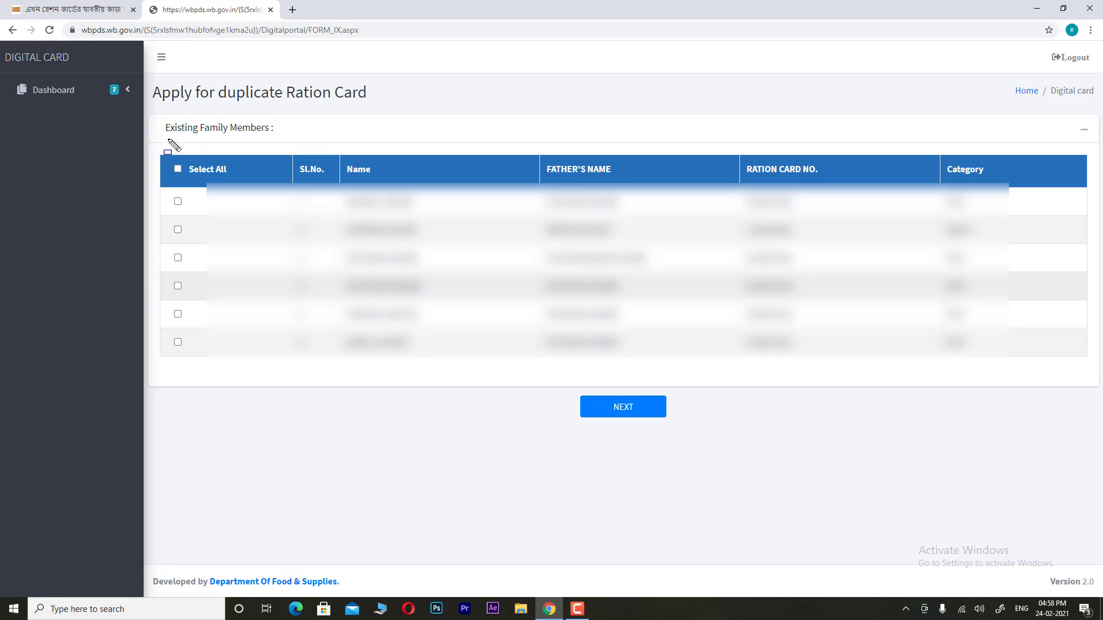
{"action": "mouse_move", "coordinate": [150, 114]}
{"action": "left_mouse_down"}
{"action": "mouse_move", "coordinate": [189, 140]}
{"action": "mouse_move", "coordinate": [767, 342]}
{"action": "mouse_move", "coordinate": [1085, 429]}
{"action": "left_mouse_up"}
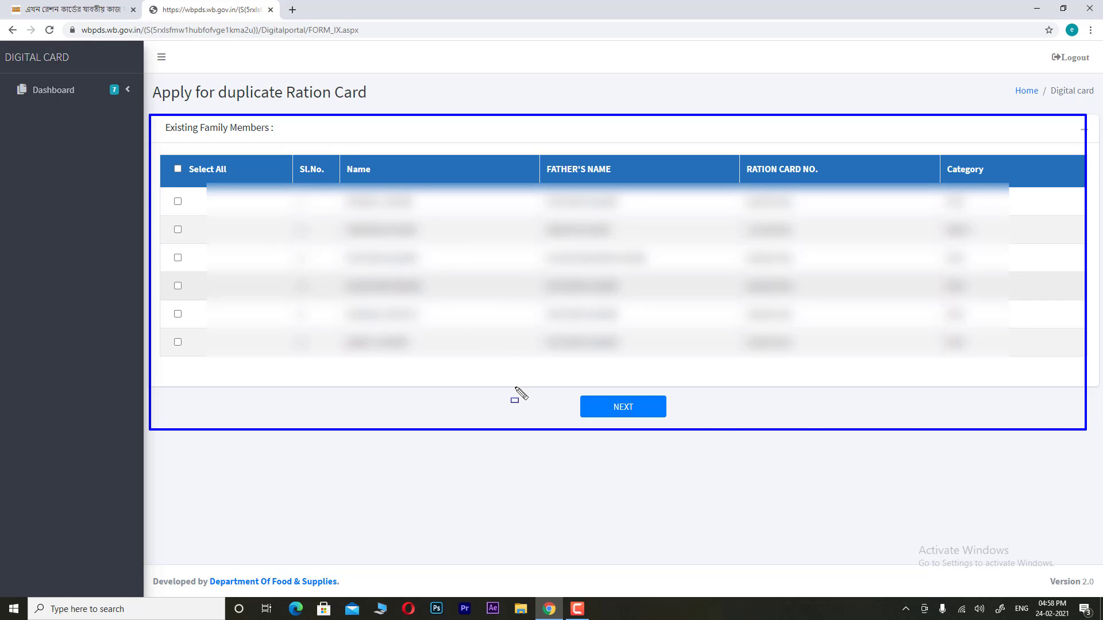
{"action": "left_click_drag", "start_coordinate": [161, 187], "coordinate": [200, 210]}
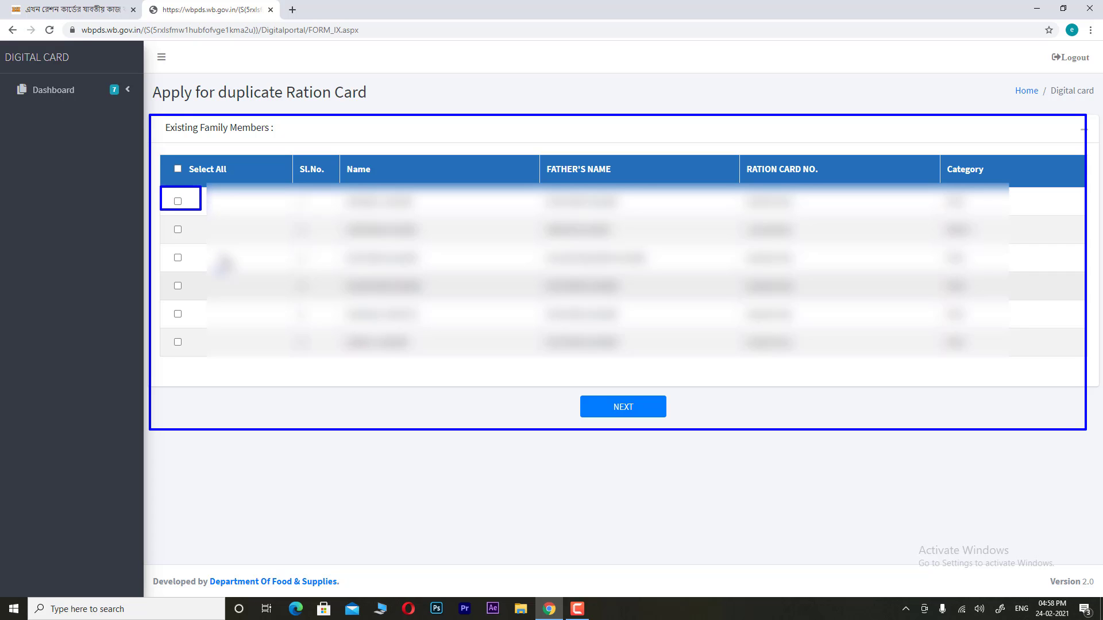
{"action": "left_click_drag", "start_coordinate": [156, 154], "coordinate": [251, 377]}
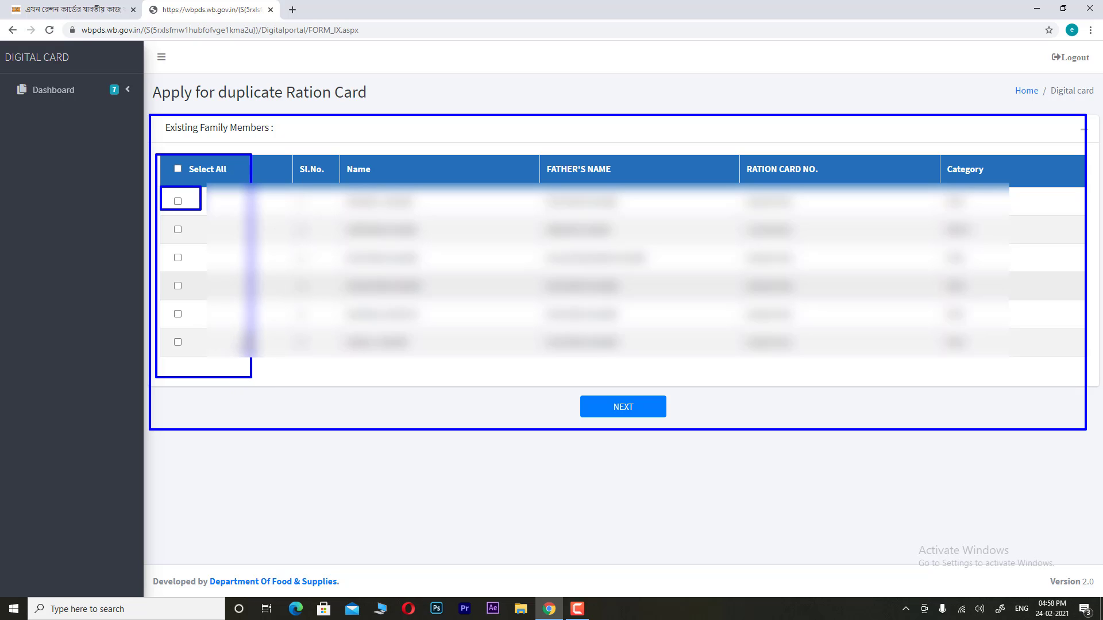
{"action": "key", "text": "Escape"}
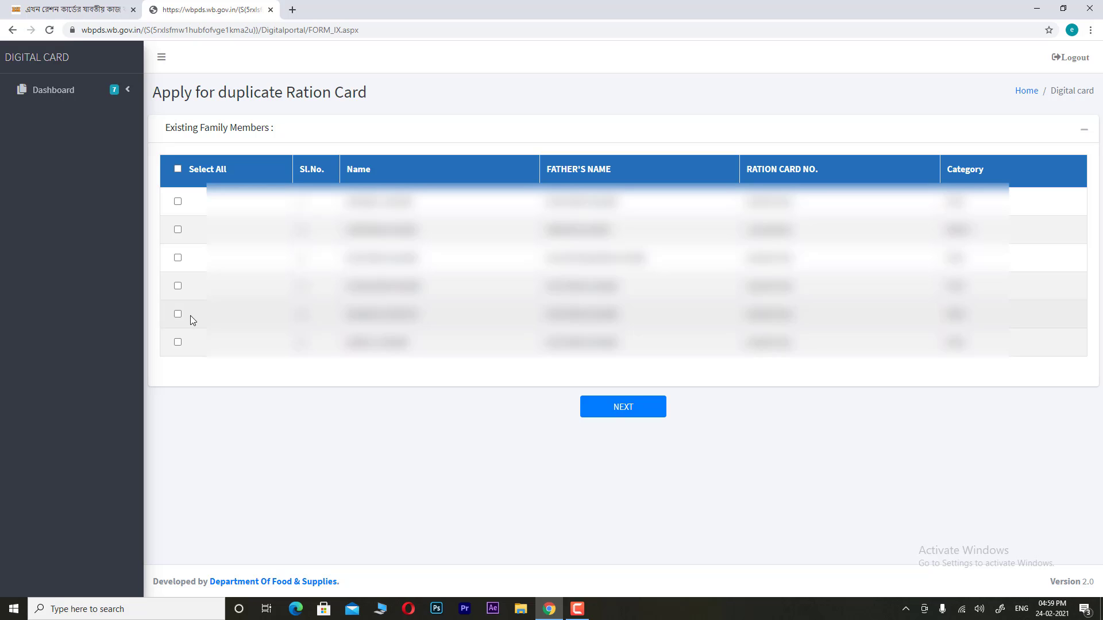
{"action": "left_click", "coordinate": [177, 343]}
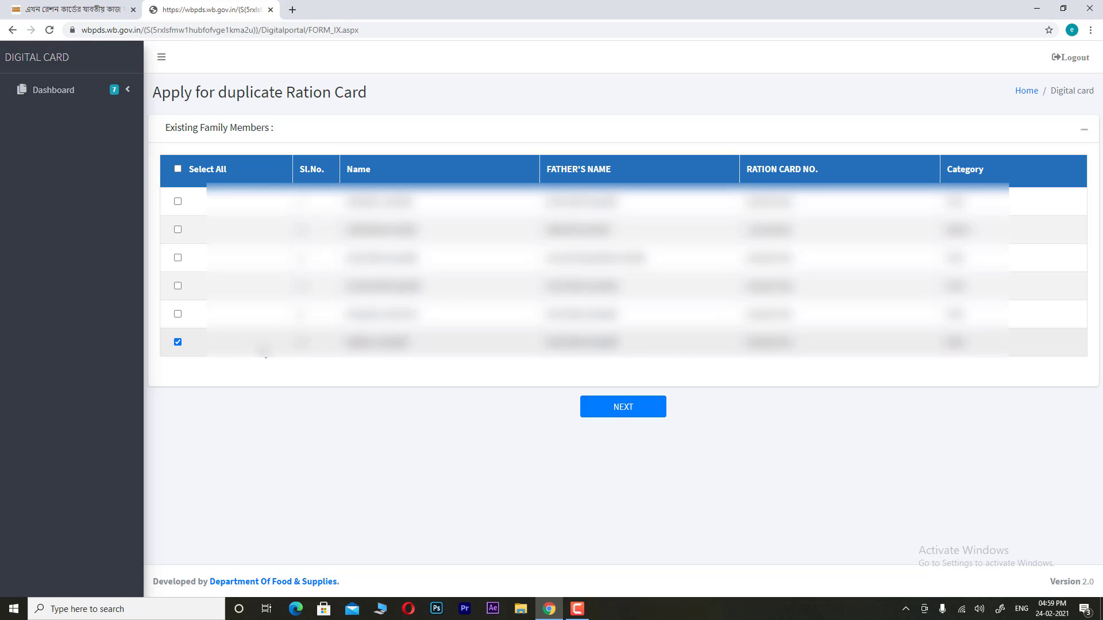
{"action": "left_click", "coordinate": [625, 409]}
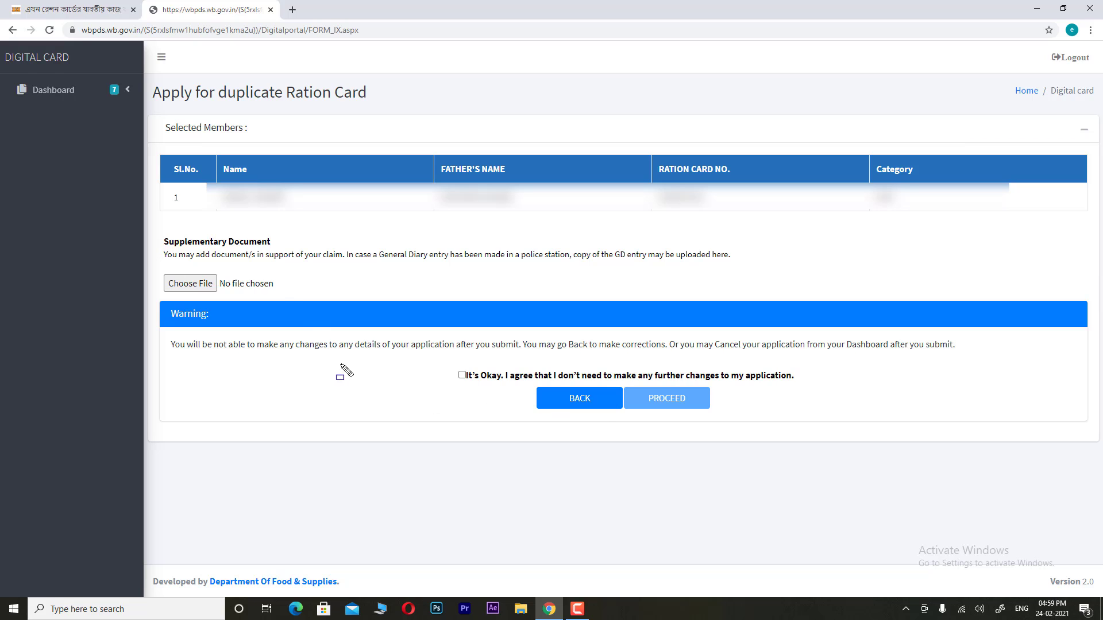
{"action": "left_click", "coordinate": [162, 148]}
{"action": "mouse_move", "coordinate": [214, 173]}
{"action": "left_mouse_down"}
{"action": "mouse_move", "coordinate": [805, 251]}
{"action": "mouse_move", "coordinate": [1076, 244]}
{"action": "mouse_move", "coordinate": [1088, 233]}
{"action": "left_mouse_up"}
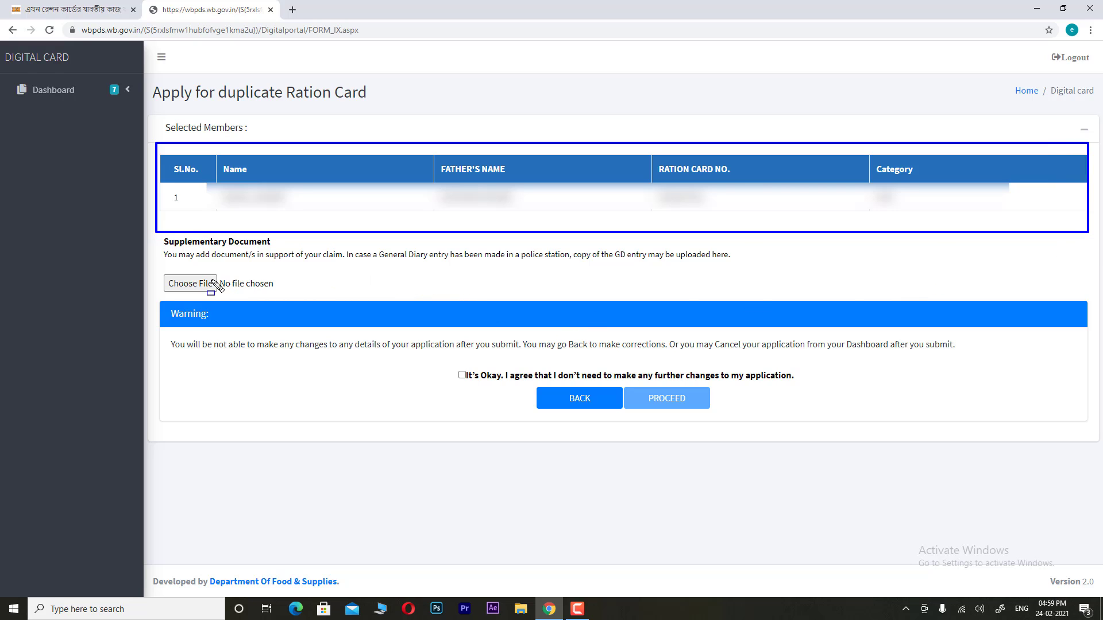
{"action": "mouse_move", "coordinate": [148, 230]}
{"action": "left_mouse_down"}
{"action": "mouse_move", "coordinate": [549, 297]}
{"action": "mouse_move", "coordinate": [831, 296]}
{"action": "left_mouse_up"}
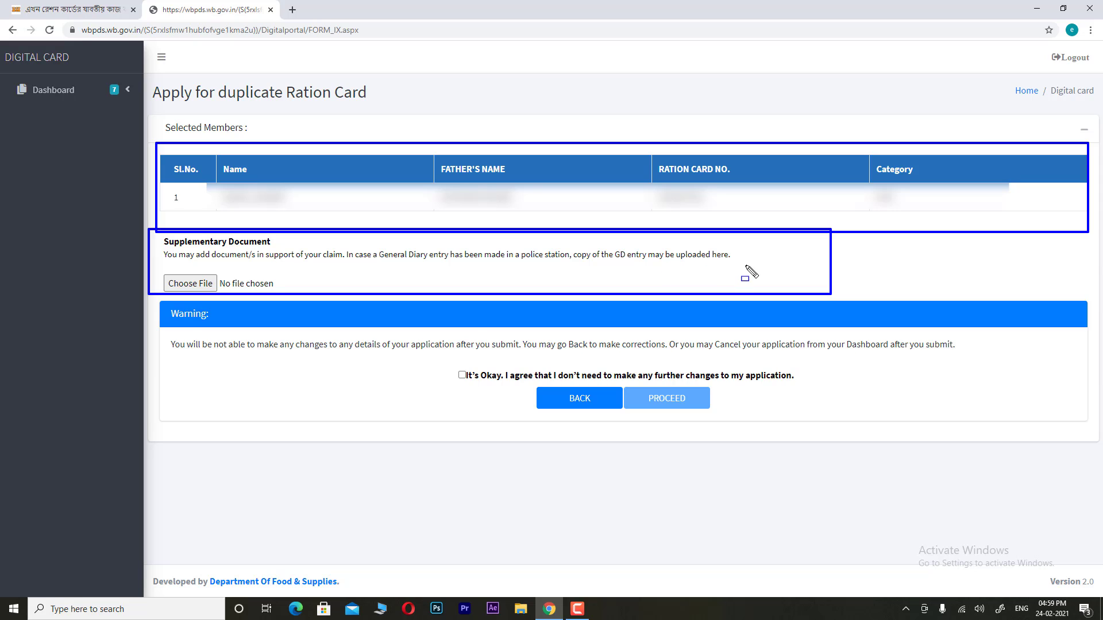
{"action": "key", "text": "Escape"}
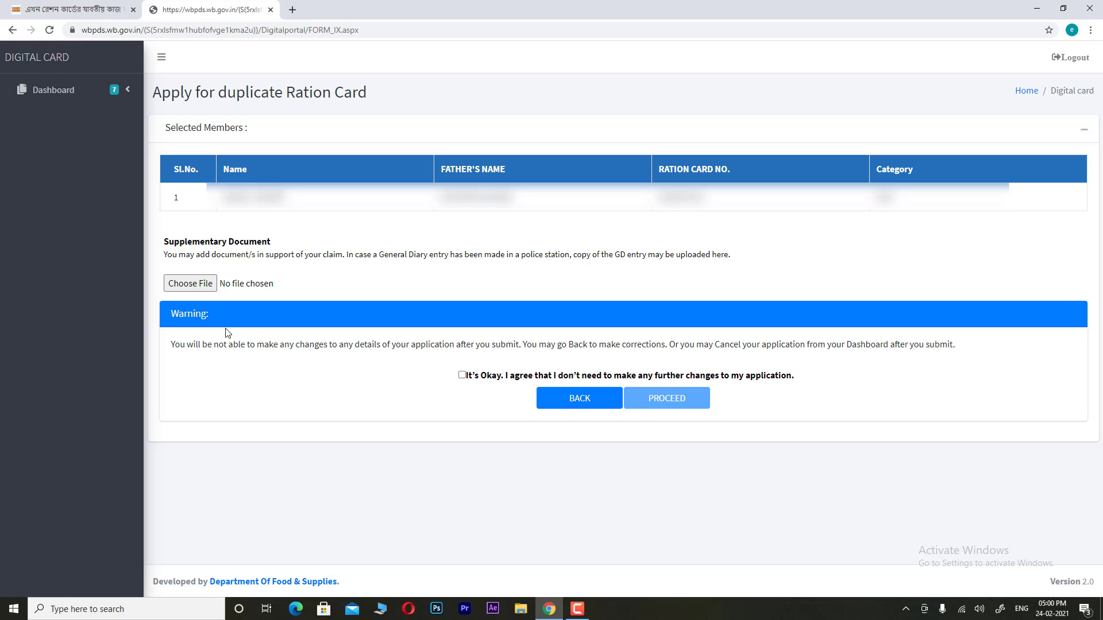
Accept 'It's Okay. I agree…' and proceed to the Confirm your application page.
{"action": "mouse_move", "coordinate": [145, 320]}
{"action": "left_mouse_down"}
{"action": "mouse_move", "coordinate": [954, 406]}
{"action": "mouse_move", "coordinate": [1052, 441]}
{"action": "left_mouse_up"}
{"action": "left_click", "coordinate": [462, 375]}
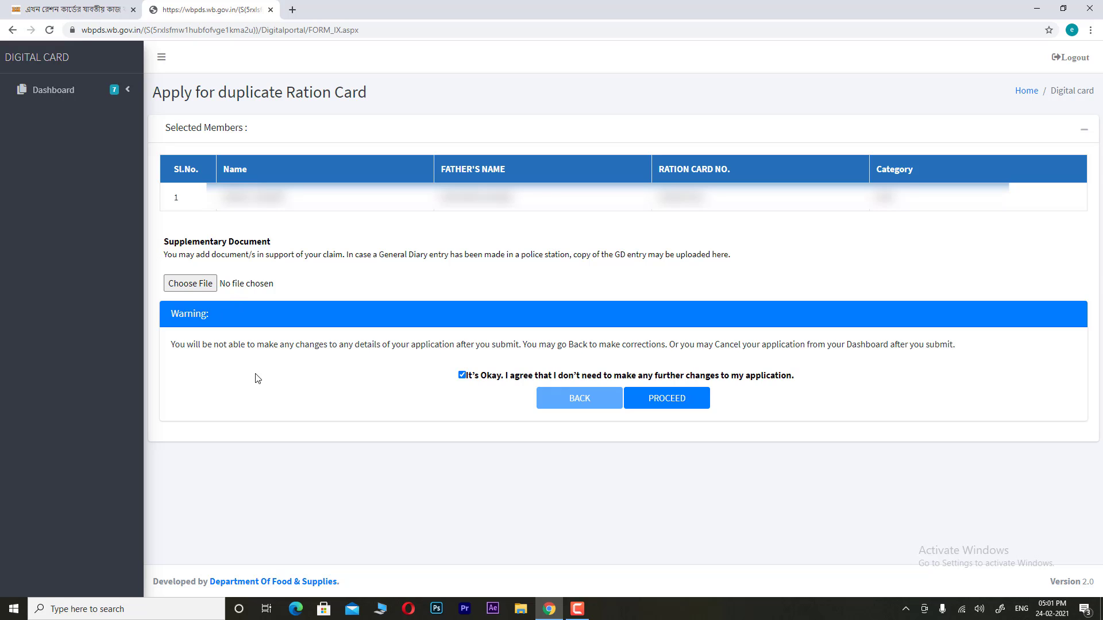
{"action": "left_click", "coordinate": [689, 406]}
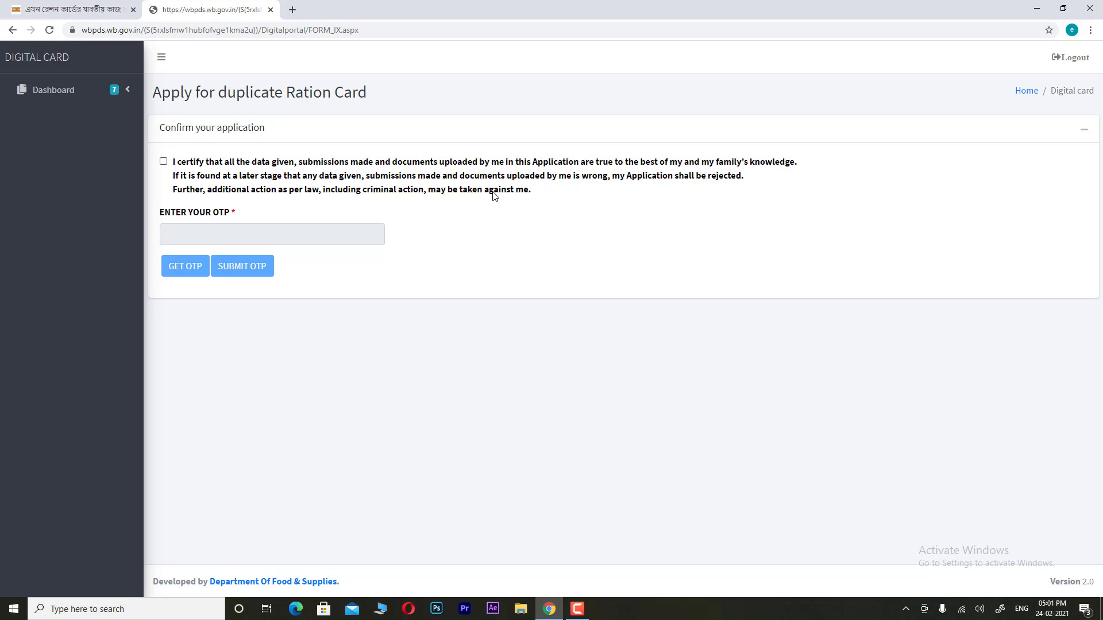
{"action": "mouse_move", "coordinate": [135, 135]}
{"action": "left_mouse_down"}
{"action": "mouse_move", "coordinate": [167, 163]}
{"action": "mouse_move", "coordinate": [957, 303]}
{"action": "left_mouse_up"}
{"action": "mouse_move", "coordinate": [154, 205]}
{"action": "left_mouse_down"}
{"action": "mouse_move", "coordinate": [402, 261]}
{"action": "mouse_move", "coordinate": [478, 261]}
{"action": "left_mouse_up"}
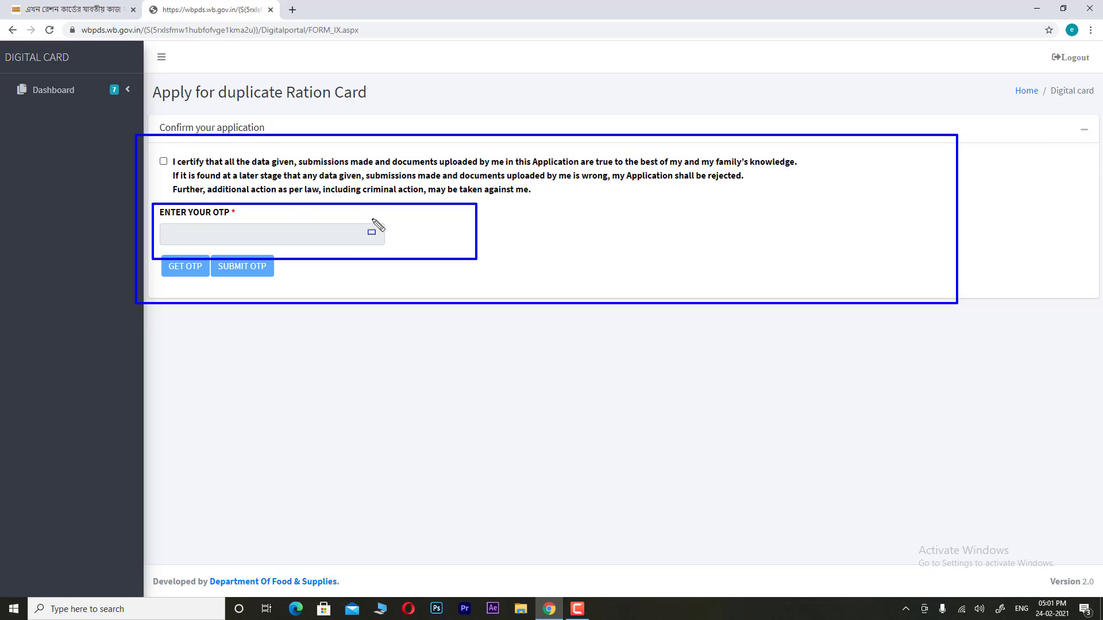
{"action": "key", "text": "Escape"}
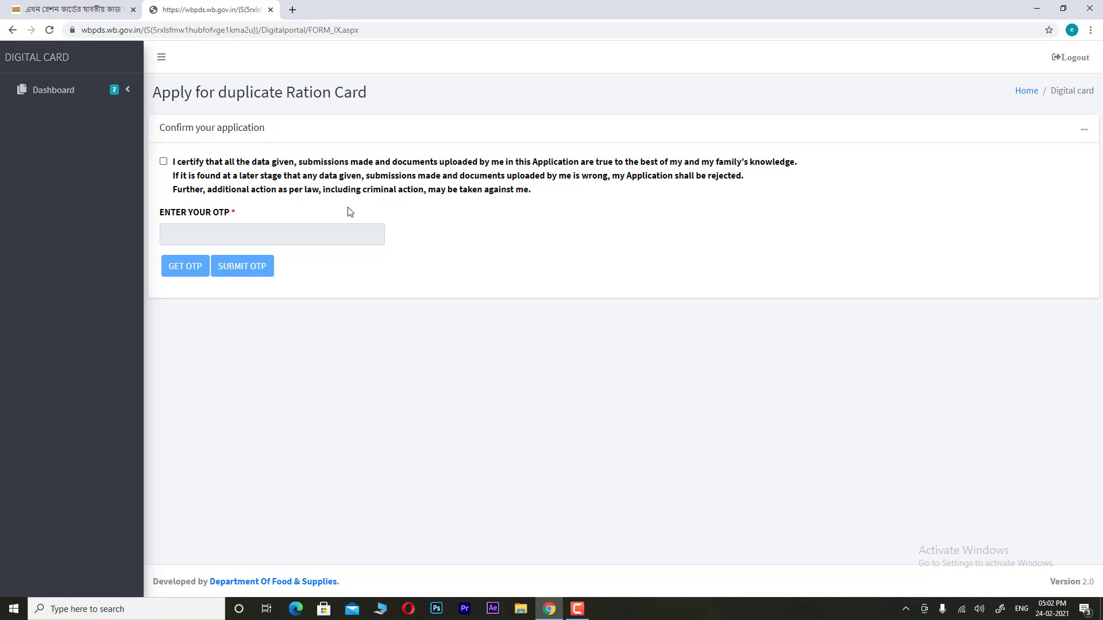
Tick the 'I certify that all the data given…' declaration to enable the OTP buttons.
{"action": "left_click", "coordinate": [163, 162]}
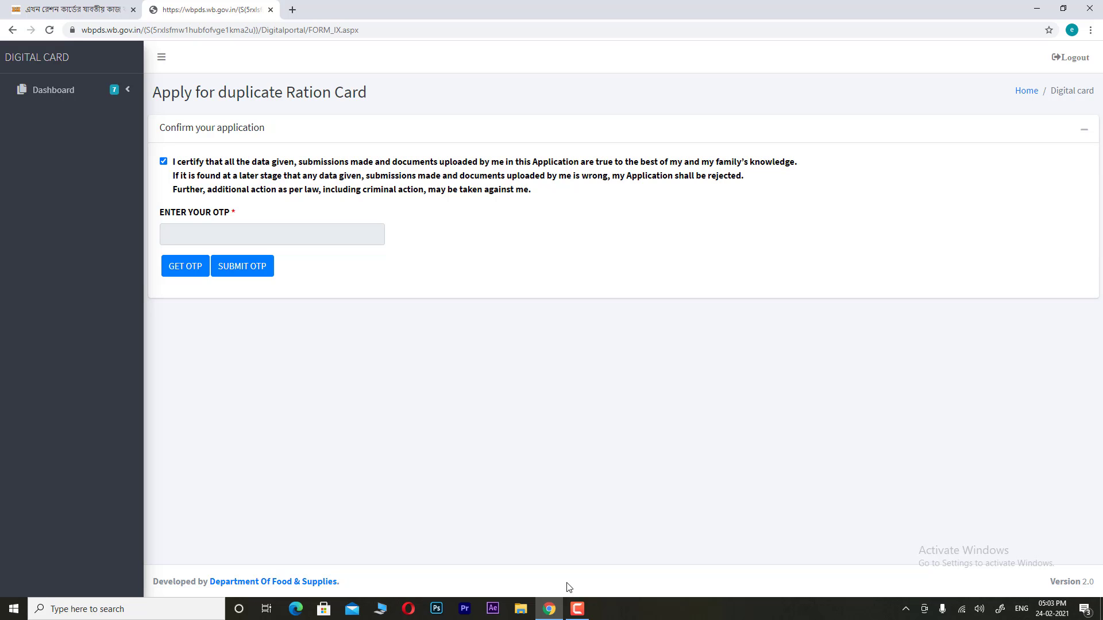
{"action": "left_click", "coordinate": [578, 609]}
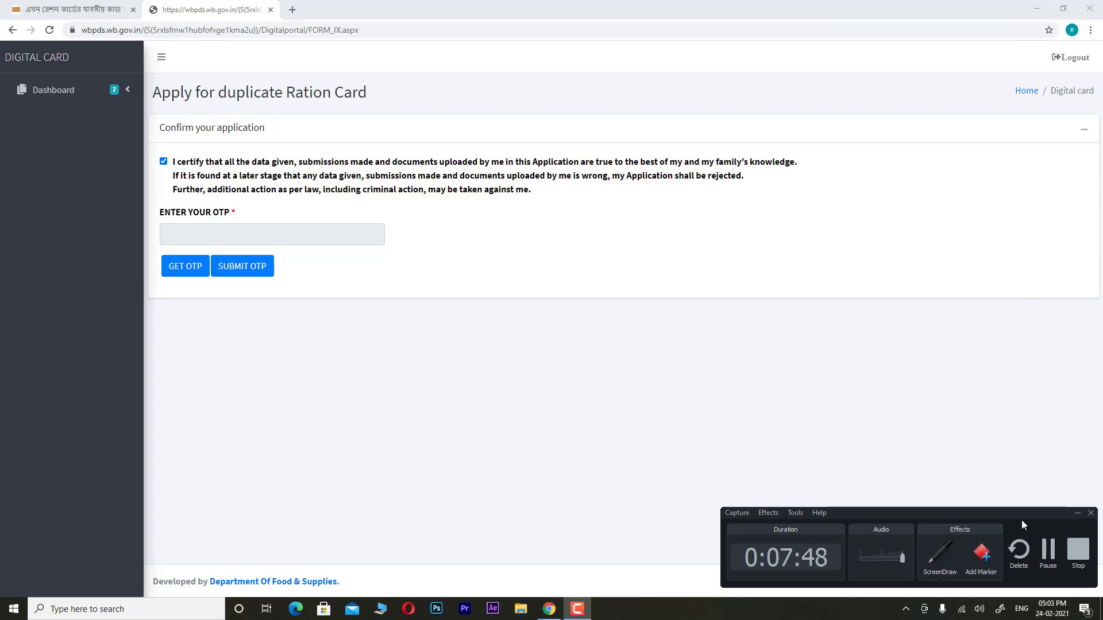